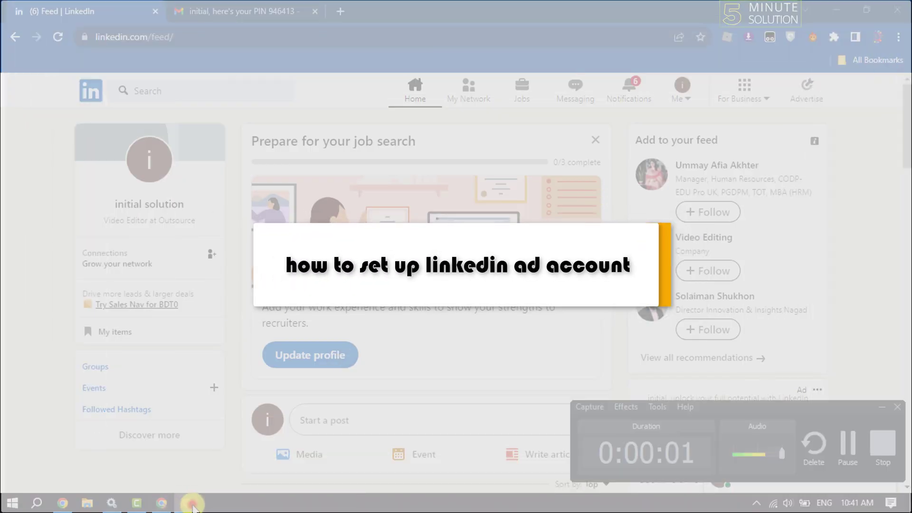
From the LinkedIn home feed, open the For Business menu in the top navigation bar.
{"action": "left_click", "coordinate": [193, 503]}
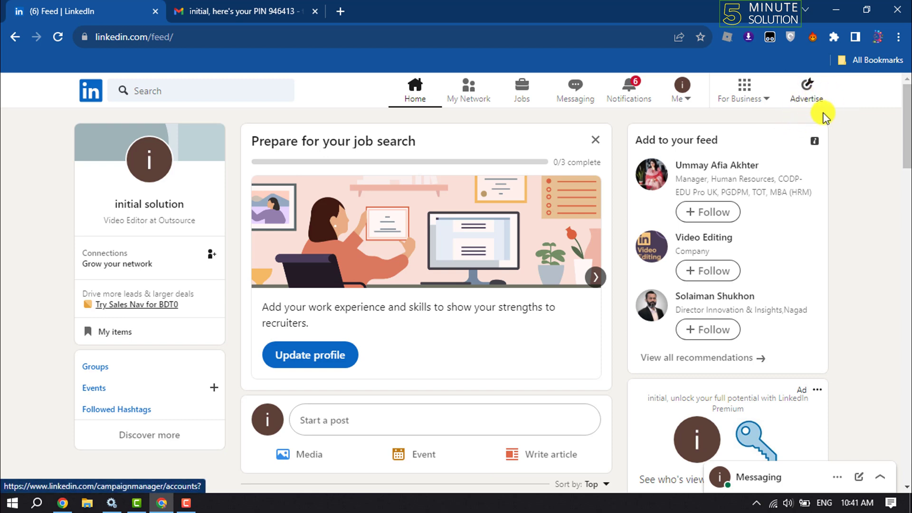
Start a new Campaign Manager ad account from For Business, keeping the default account name.
{"action": "left_click", "coordinate": [770, 101]}
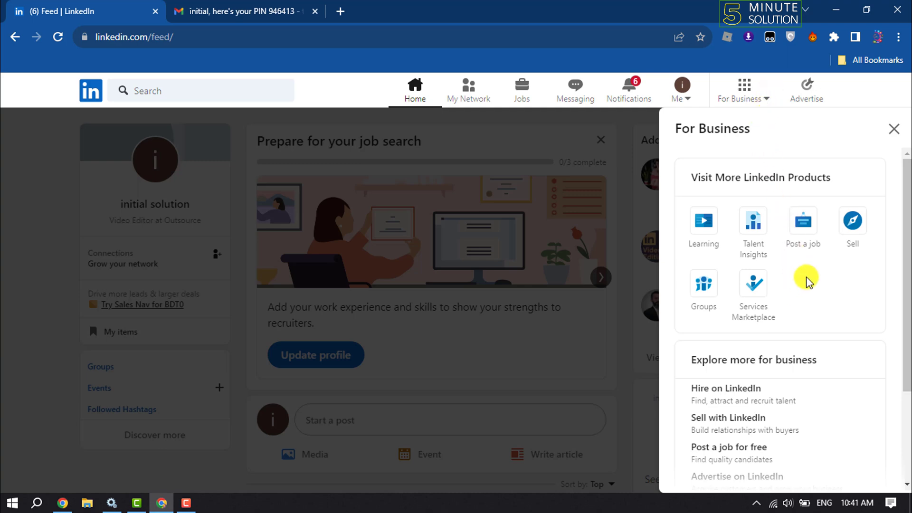
{"action": "left_click", "coordinate": [802, 102]}
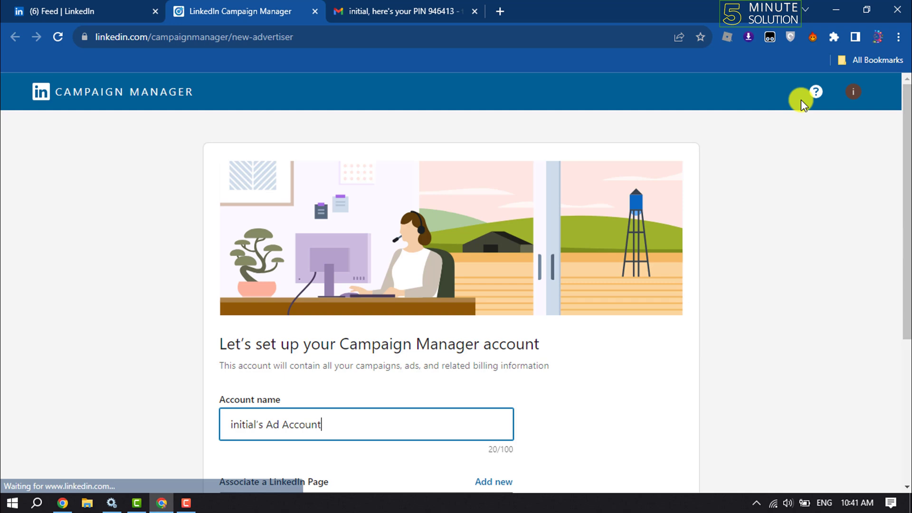
{"action": "scroll", "coordinate": [682, 204], "scroll_direction": "down", "scroll_amount": 5}
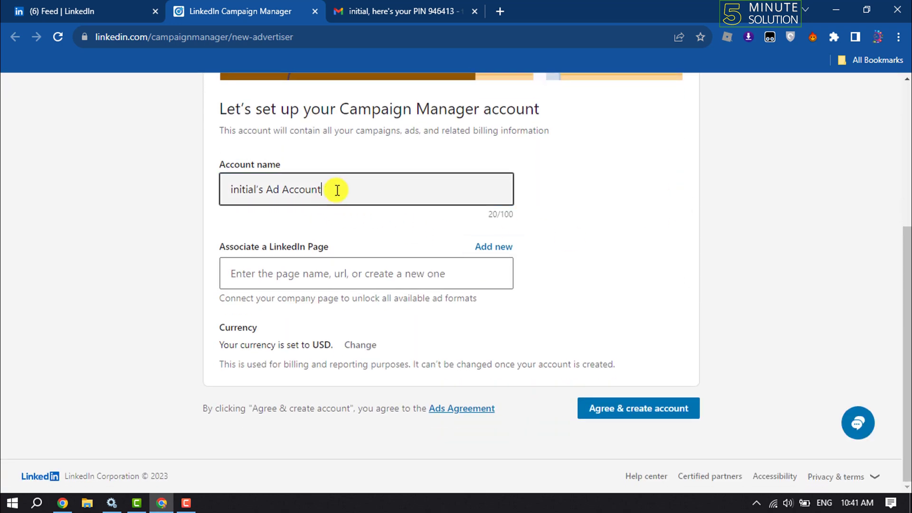
{"action": "left_click_drag", "start_coordinate": [337, 190], "coordinate": [209, 188]}
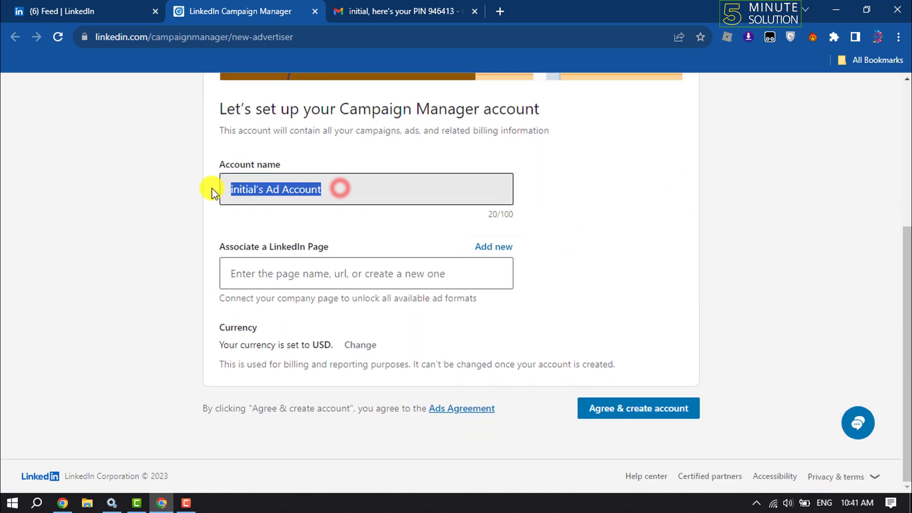
{"action": "left_click", "coordinate": [262, 195]}
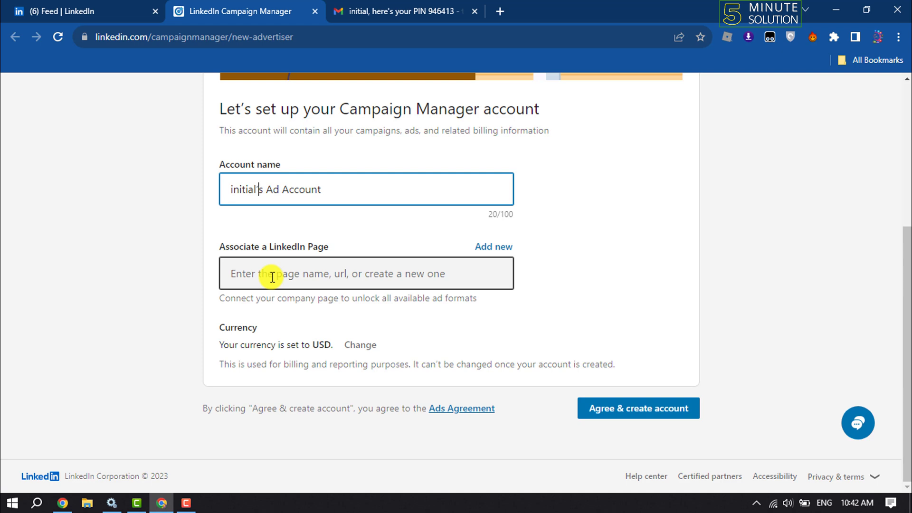
Associate the Banking company page by pasting its URL and choosing the suggested page.
{"action": "left_click", "coordinate": [273, 277]}
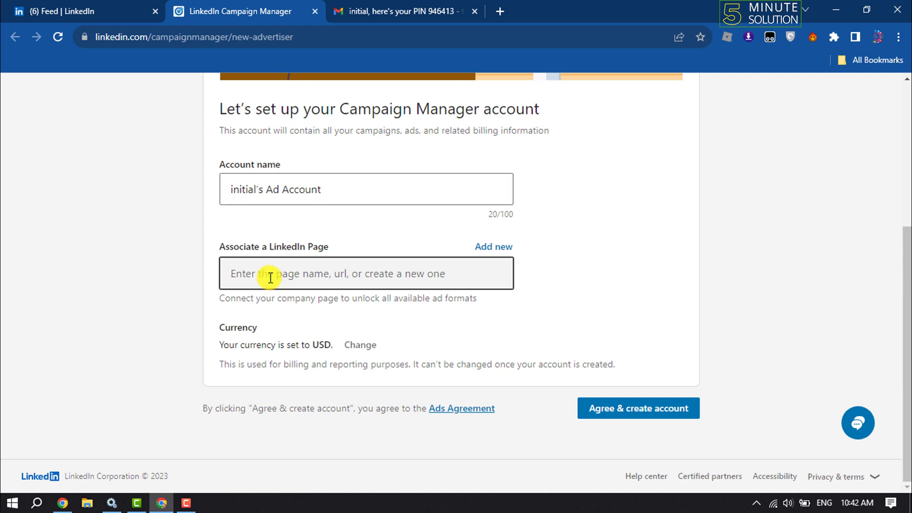
{"action": "left_click", "coordinate": [270, 277]}
{"action": "type", "text": "https://www.linkedin.com/in/initial-solution-369429298/"}
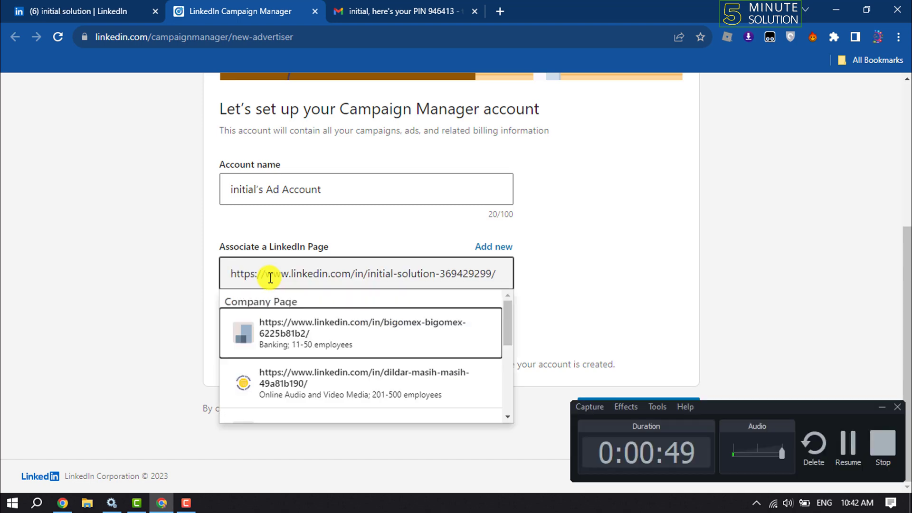
{"action": "left_click", "coordinate": [332, 333]}
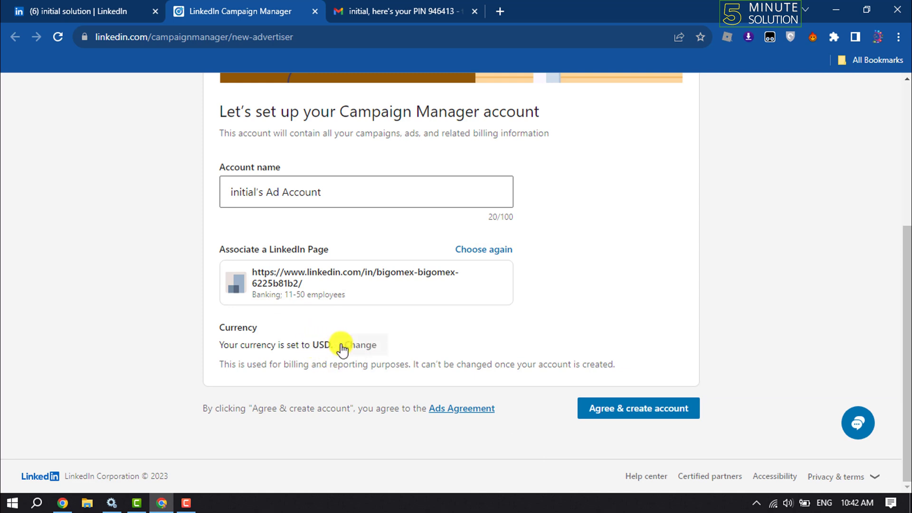
Agree to the terms to create the ad account, then dismiss the welcome message to begin a campaign.
{"action": "left_click", "coordinate": [624, 415]}
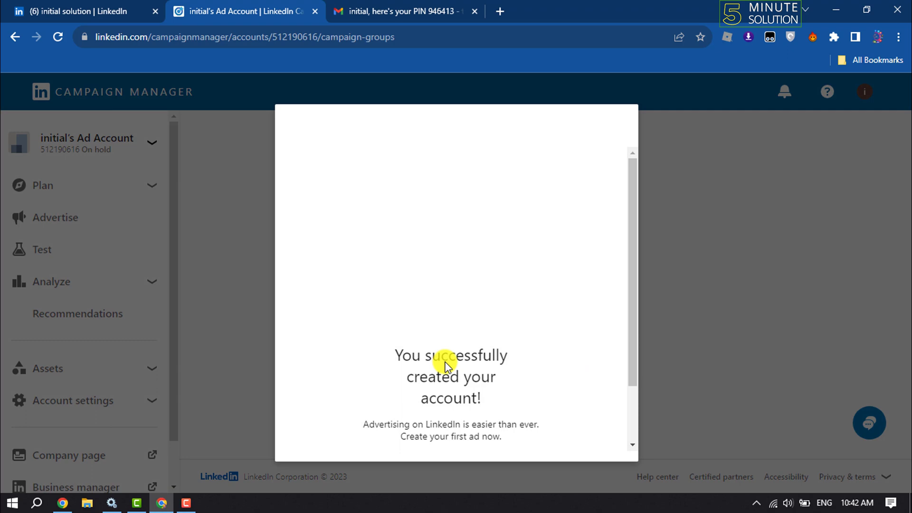
{"action": "scroll", "coordinate": [387, 378], "scroll_direction": "down", "scroll_amount": 2}
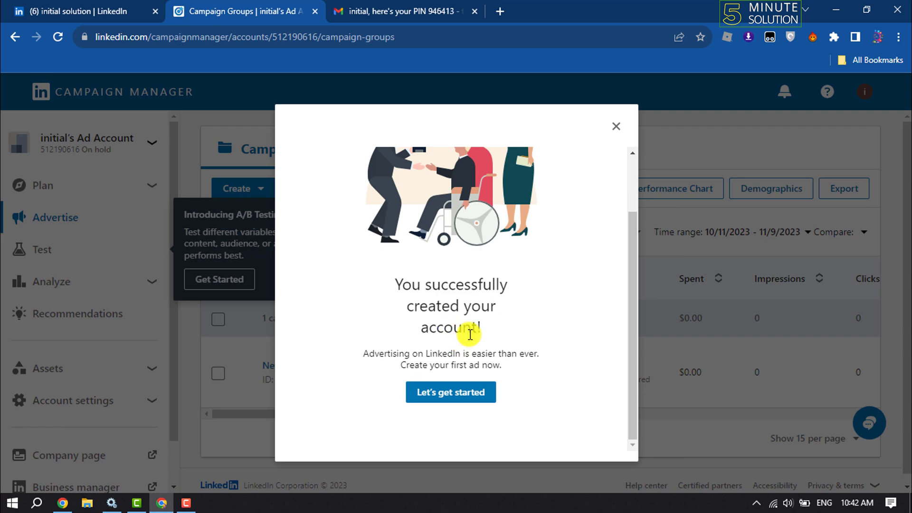
{"action": "scroll", "coordinate": [463, 332], "scroll_direction": "up", "scroll_amount": 2}
{"action": "scroll", "coordinate": [468, 334], "scroll_direction": "down", "scroll_amount": 2}
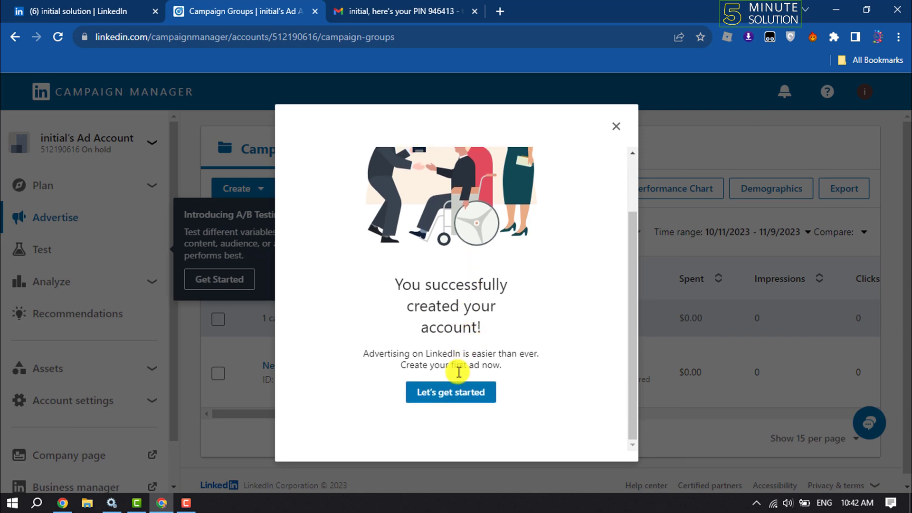
{"action": "left_click", "coordinate": [449, 393]}
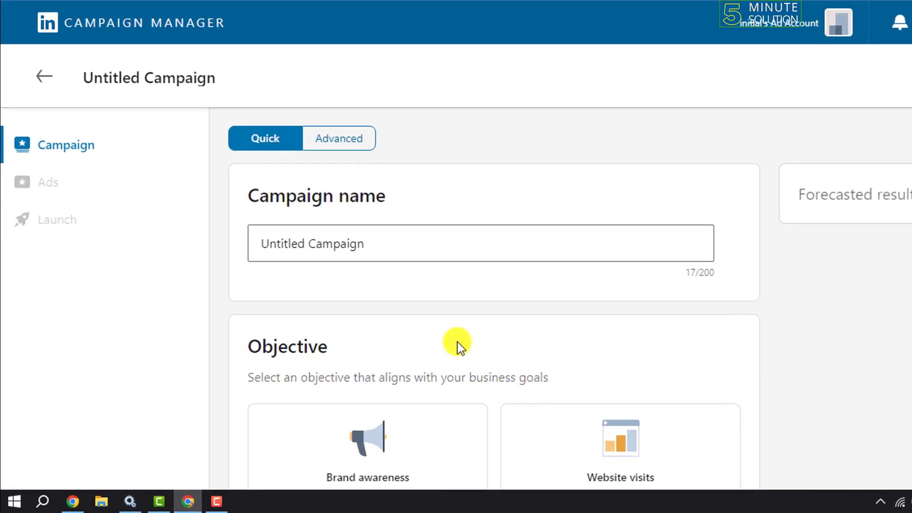
Replace the Untitled Campaign name with 'Example' and pick the Website visits objective card.
{"action": "triple_click", "coordinate": [409, 246]}
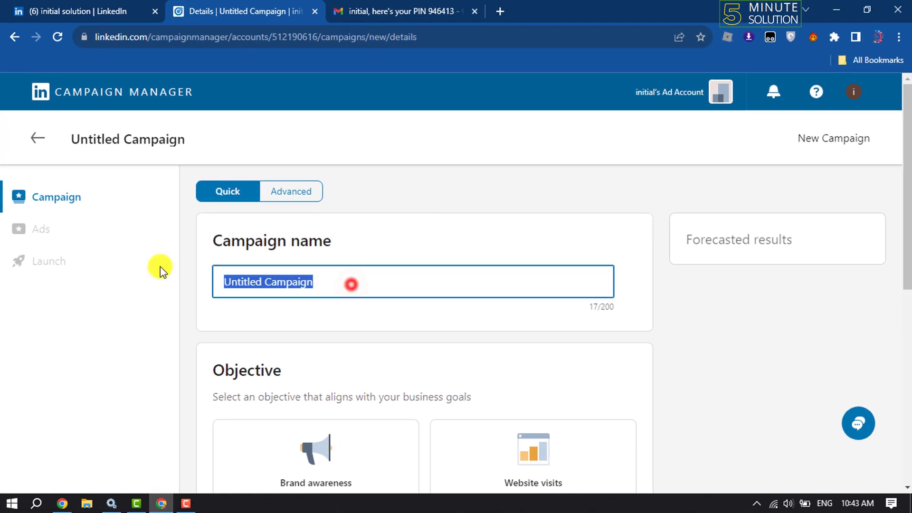
{"action": "type", "text": "Example"}
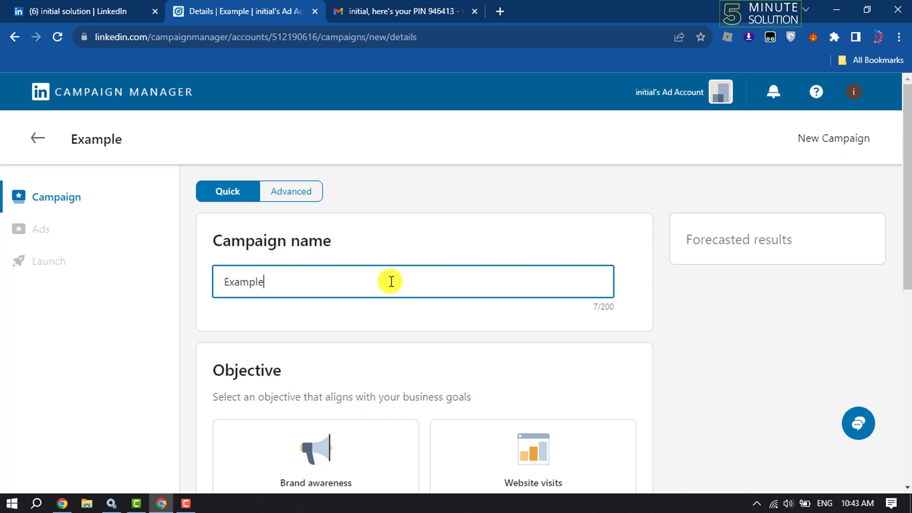
{"action": "scroll", "coordinate": [427, 309], "scroll_direction": "down", "scroll_amount": 4}
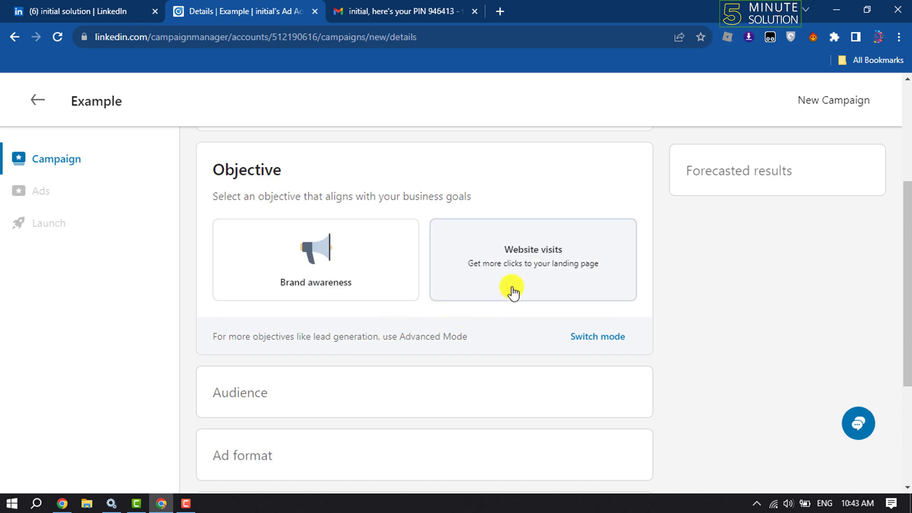
{"action": "left_click", "coordinate": [536, 268]}
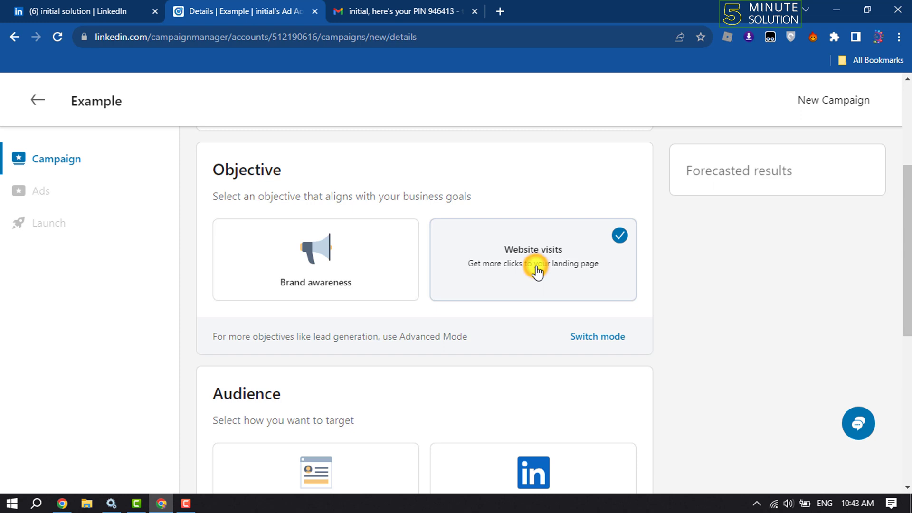
Target Bangladesh with English profile language, leaving Audience Expansion off and Single image as ad format.
{"action": "scroll", "coordinate": [535, 269], "scroll_direction": "down", "scroll_amount": 5}
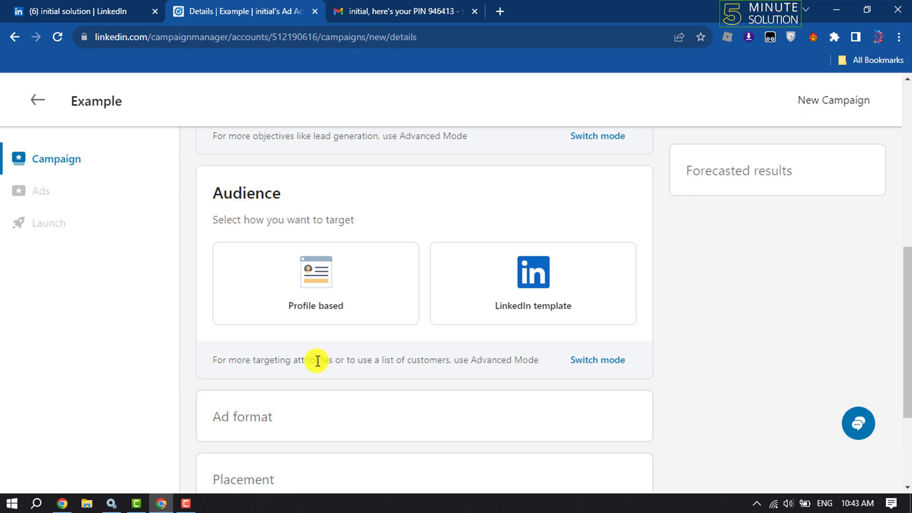
{"action": "left_click", "coordinate": [322, 306]}
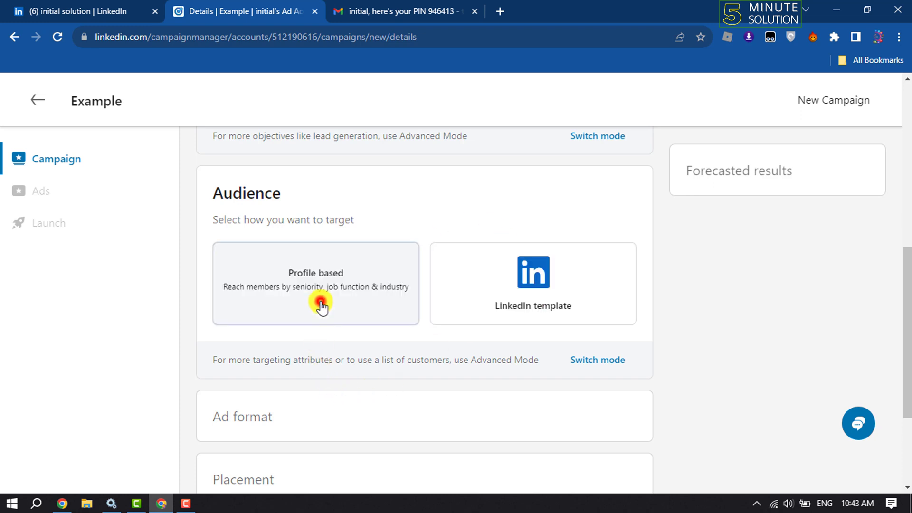
{"action": "scroll", "coordinate": [359, 212], "scroll_direction": "down", "scroll_amount": 5}
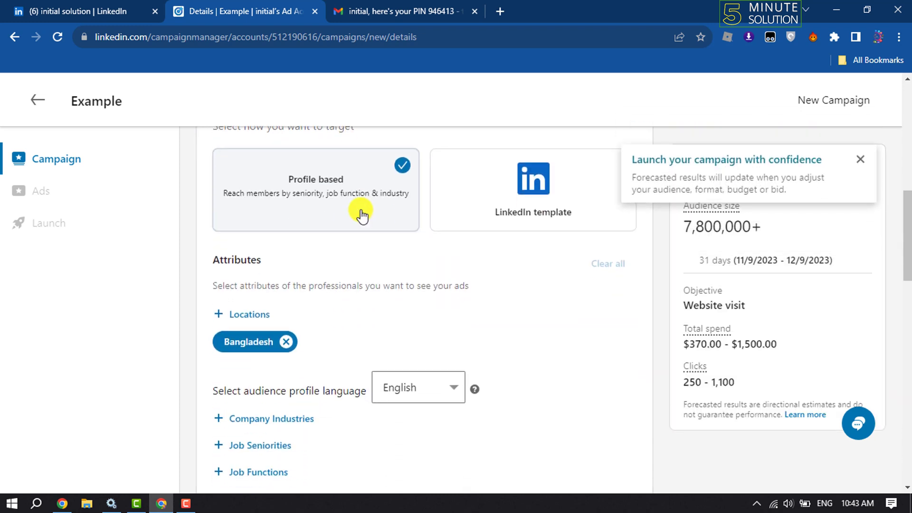
{"action": "scroll", "coordinate": [362, 209], "scroll_direction": "down", "scroll_amount": 1}
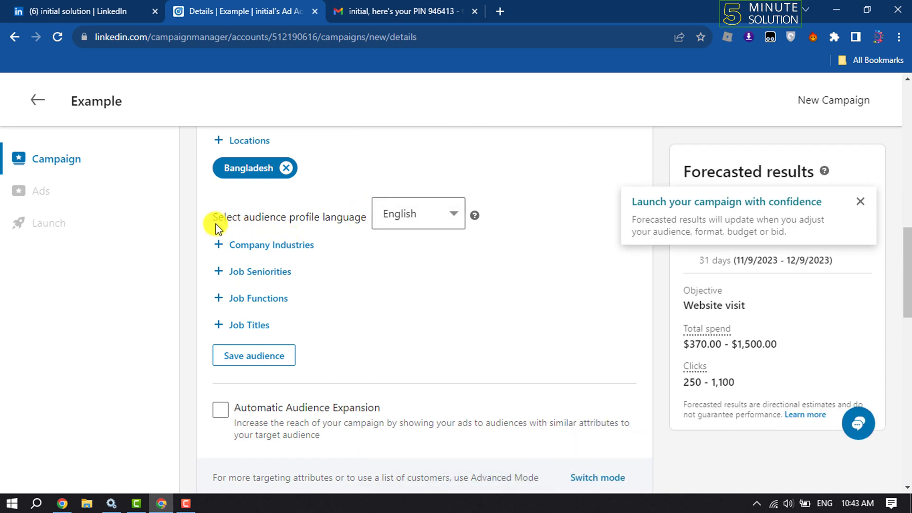
{"action": "left_click", "coordinate": [436, 216]}
{"action": "scroll", "coordinate": [431, 340], "scroll_direction": "down", "scroll_amount": 1}
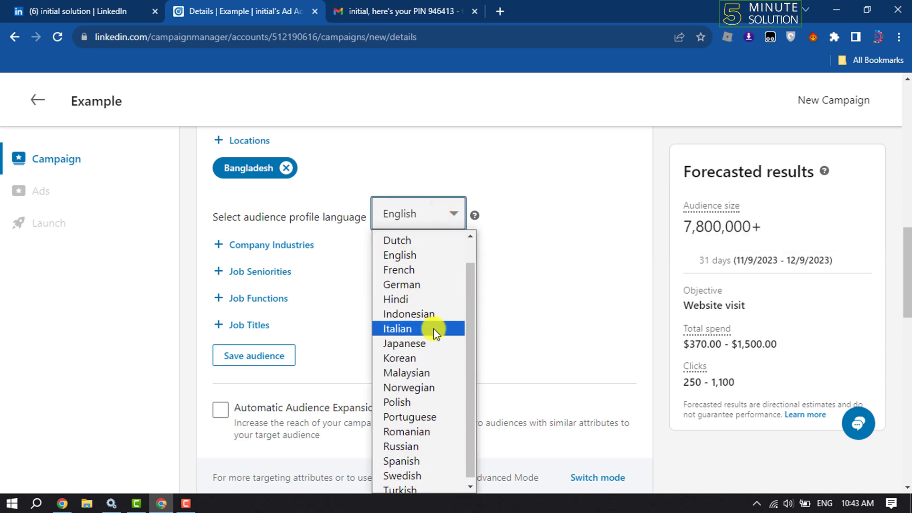
{"action": "scroll", "coordinate": [434, 328], "scroll_direction": "up", "scroll_amount": 1}
{"action": "left_click", "coordinate": [577, 243]}
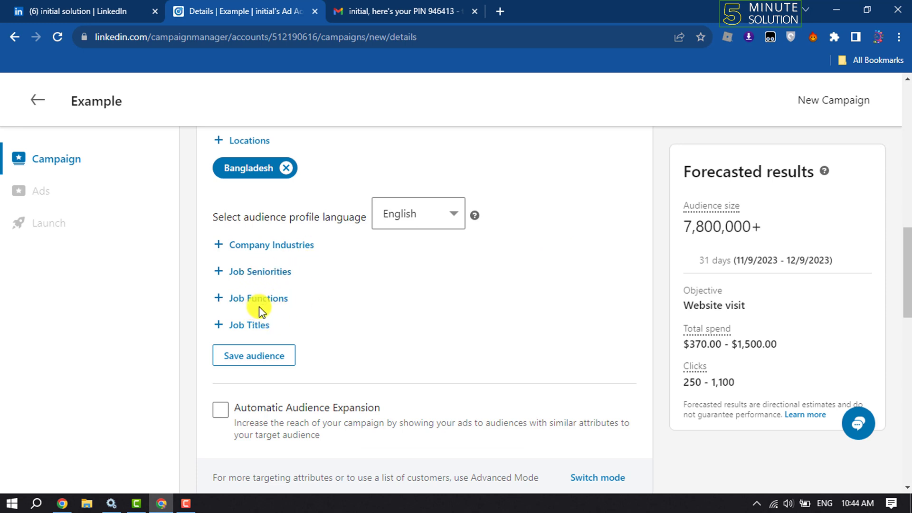
{"action": "scroll", "coordinate": [261, 320], "scroll_direction": "down", "scroll_amount": 4}
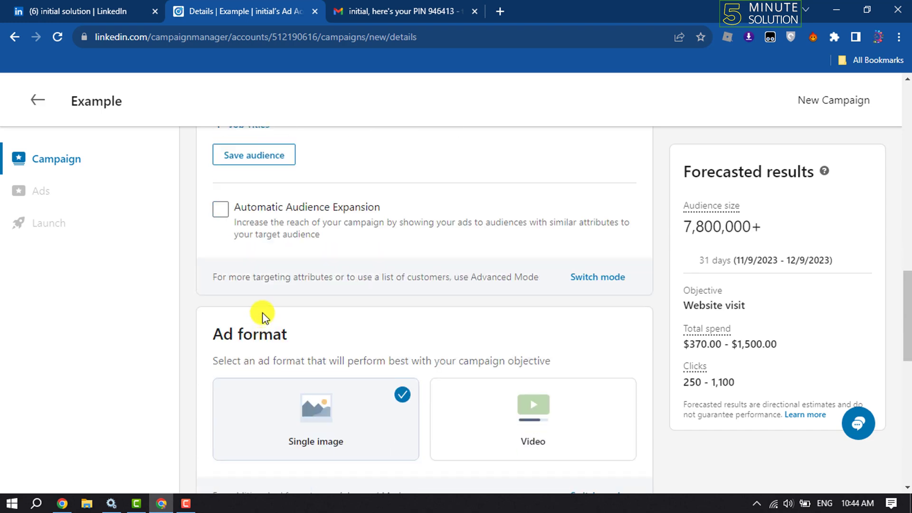
Save the Bangladesh/English targeting as a new audience named 'Computer Programmer'.
{"action": "scroll", "coordinate": [262, 316], "scroll_direction": "up", "scroll_amount": 3}
{"action": "left_click", "coordinate": [262, 288]}
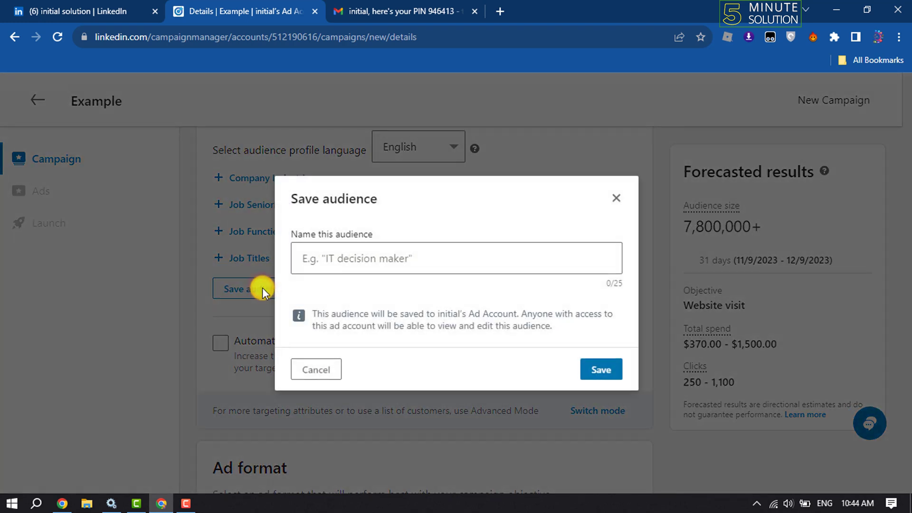
{"action": "left_click", "coordinate": [374, 266]}
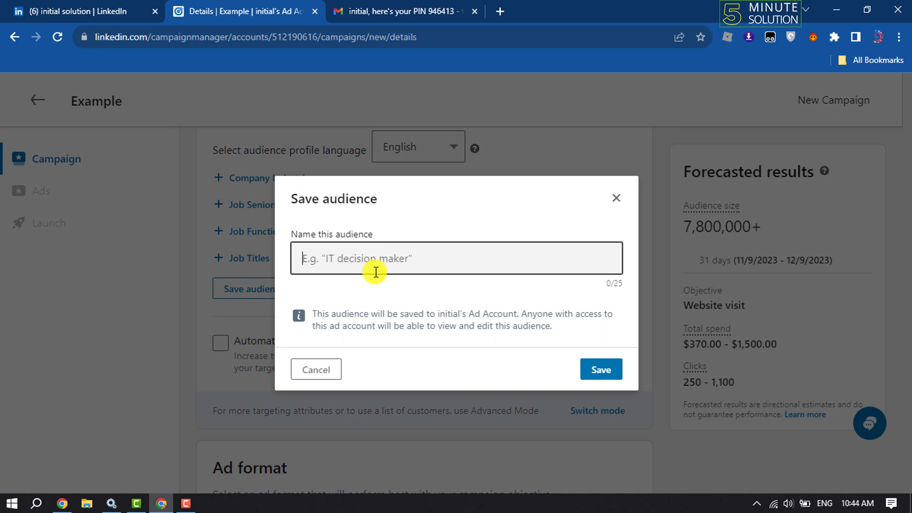
{"action": "type", "text": "Computer Pr"}
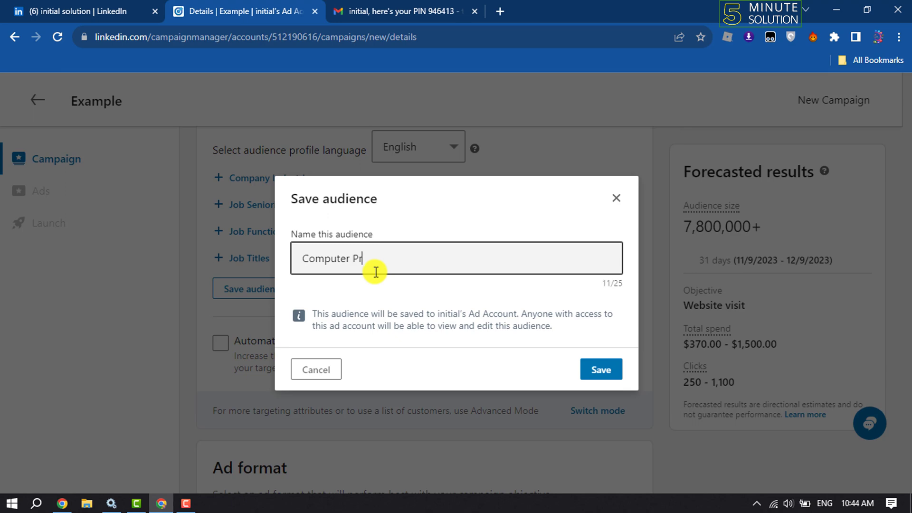
{"action": "type", "text": "ogrammer"}
{"action": "left_click", "coordinate": [601, 370]}
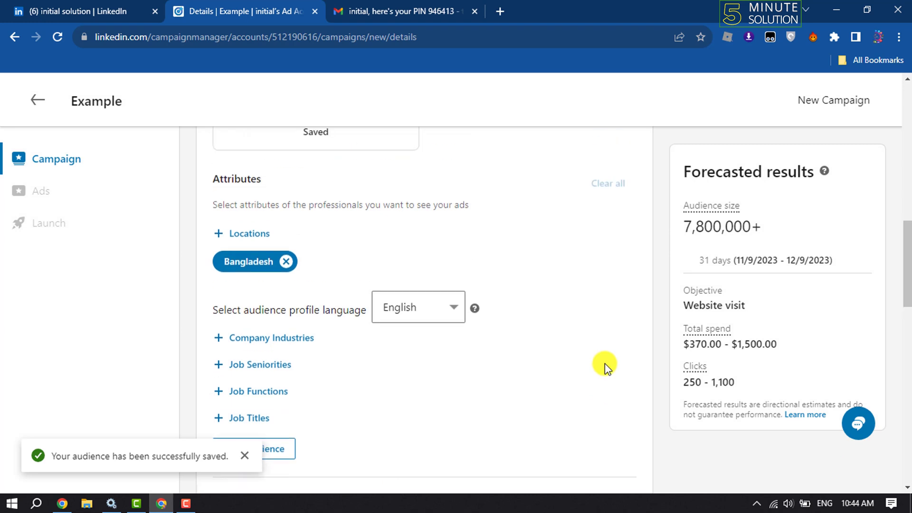
{"action": "scroll", "coordinate": [605, 363], "scroll_direction": "down", "scroll_amount": 3}
{"action": "scroll", "coordinate": [603, 366], "scroll_direction": "down", "scroll_amount": 6}
{"action": "scroll", "coordinate": [604, 363], "scroll_direction": "down", "scroll_amount": 2}
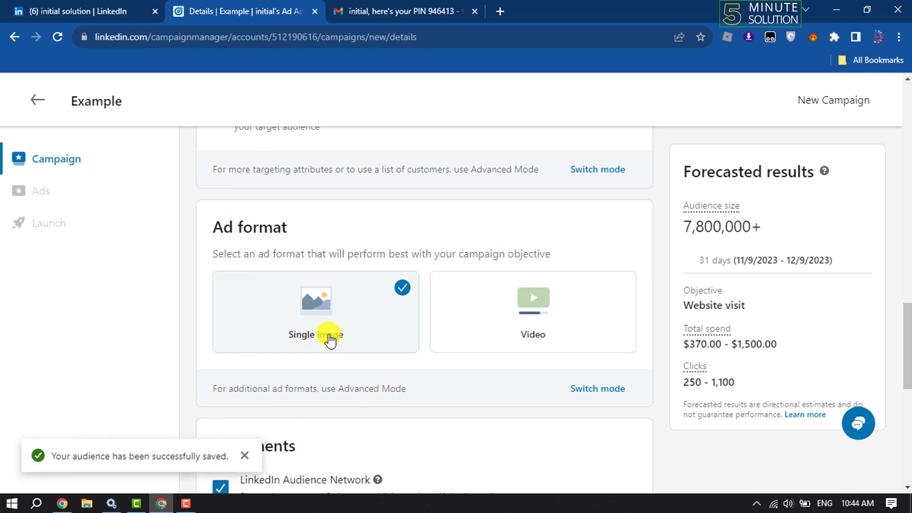
{"action": "scroll", "coordinate": [554, 308], "scroll_direction": "down", "scroll_amount": 4}
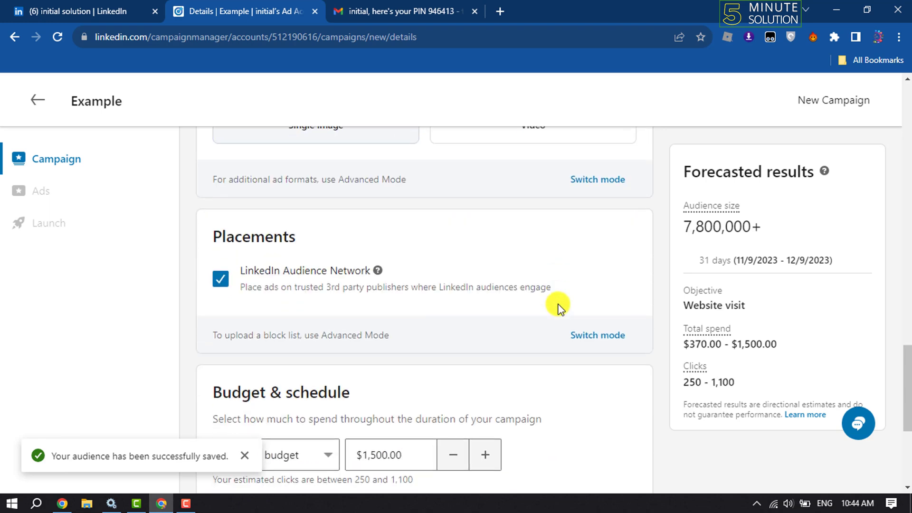
{"action": "scroll", "coordinate": [559, 308], "scroll_direction": "down", "scroll_amount": 1}
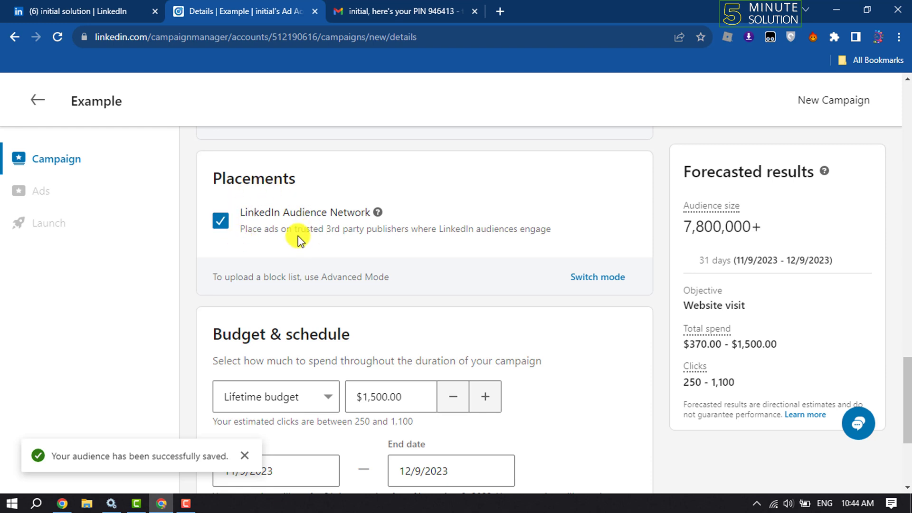
{"action": "left_click", "coordinate": [220, 220]}
{"action": "scroll", "coordinate": [304, 282], "scroll_direction": "down", "scroll_amount": 3}
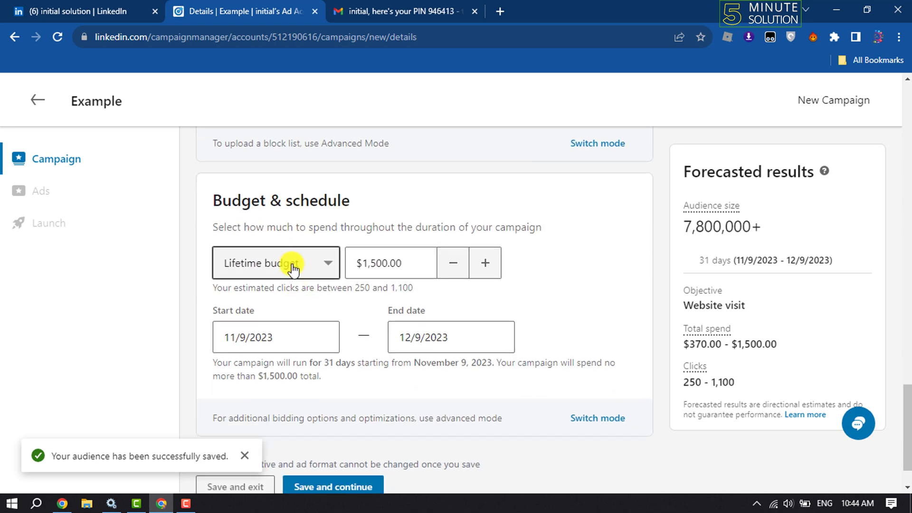
{"action": "scroll", "coordinate": [361, 259], "scroll_direction": "down", "scroll_amount": 1}
{"action": "scroll", "coordinate": [352, 290], "scroll_direction": "up", "scroll_amount": 1}
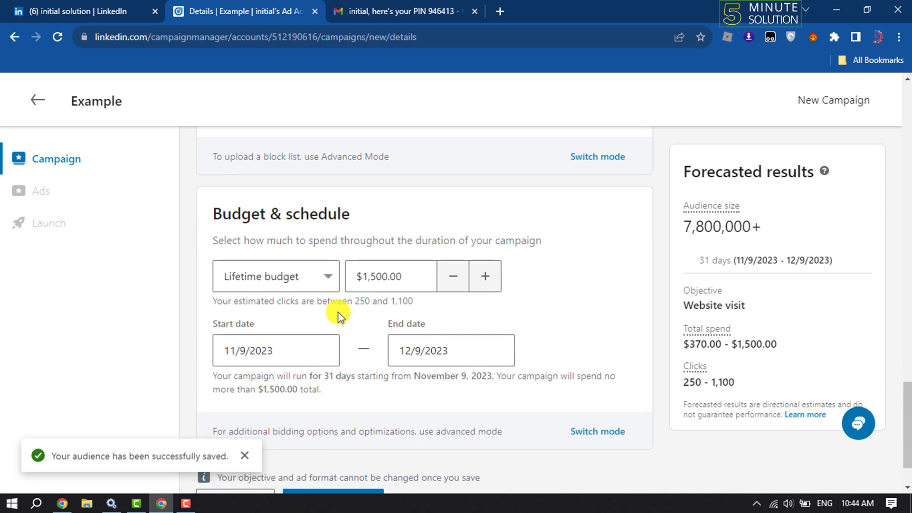
Switch the campaign to a daily budget of $50.00, replacing the 150 amount.
{"action": "left_click", "coordinate": [299, 283]}
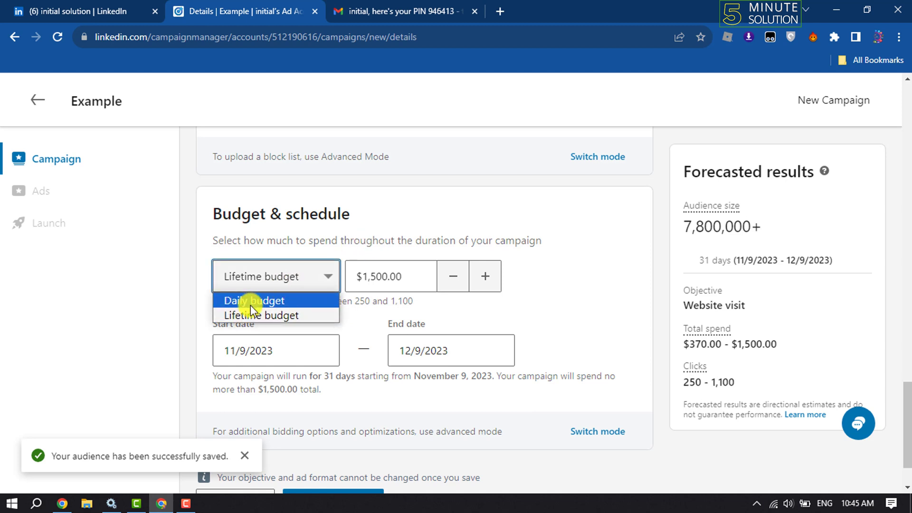
{"action": "left_click", "coordinate": [251, 301]}
{"action": "left_click", "coordinate": [380, 277]}
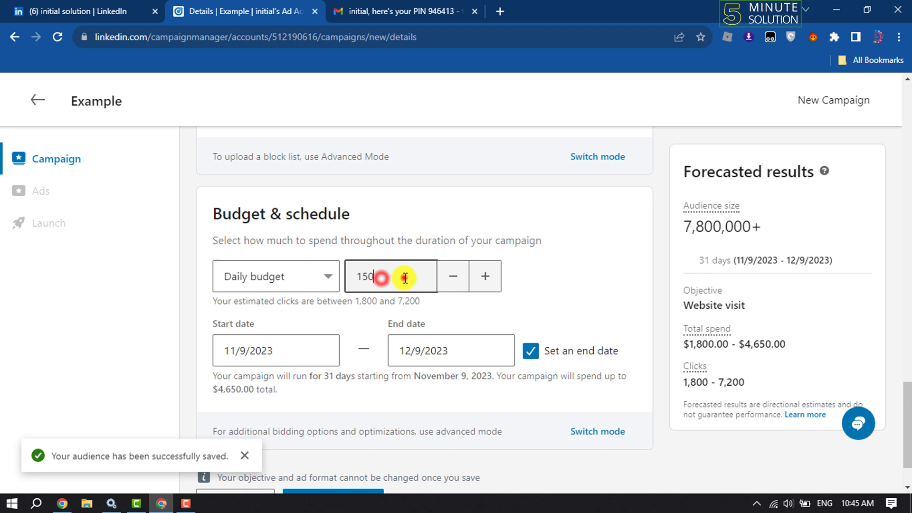
{"action": "left_click_drag", "start_coordinate": [404, 276], "coordinate": [346, 285]}
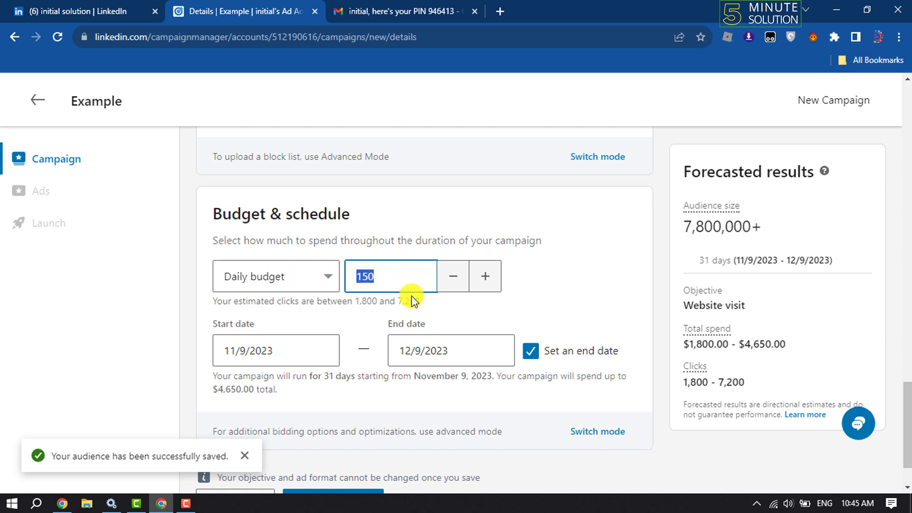
{"action": "type", "text": "50"}
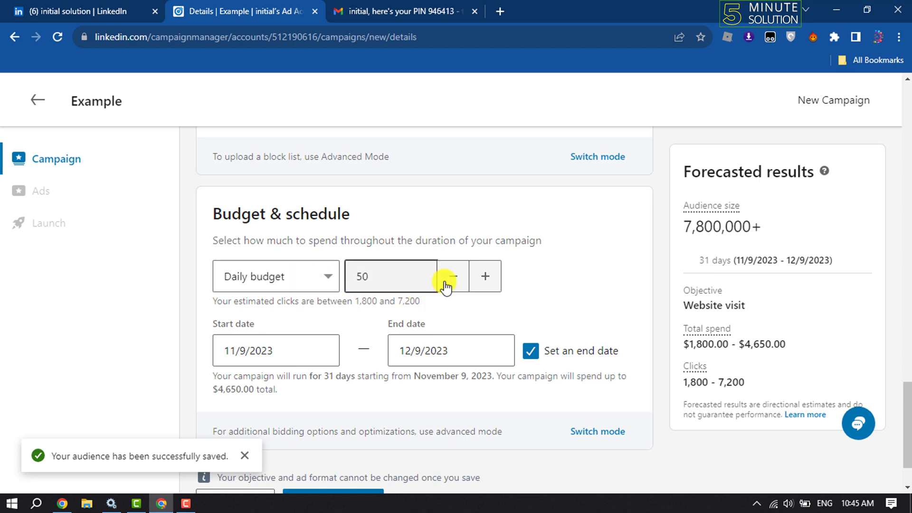
{"action": "left_click", "coordinate": [568, 230]}
Schedule the campaign to run from 11/10/2023 to 12/3/2023.
{"action": "scroll", "coordinate": [428, 285], "scroll_direction": "down", "scroll_amount": 2}
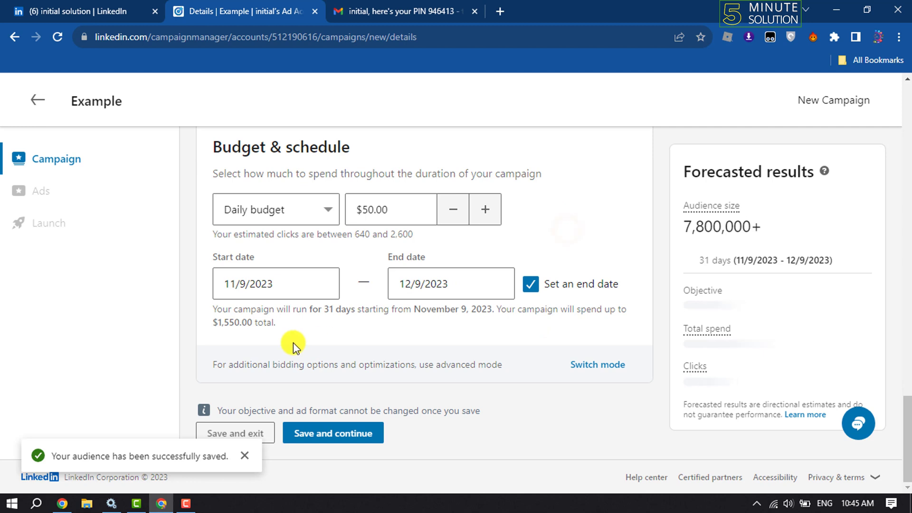
{"action": "left_click", "coordinate": [258, 283]}
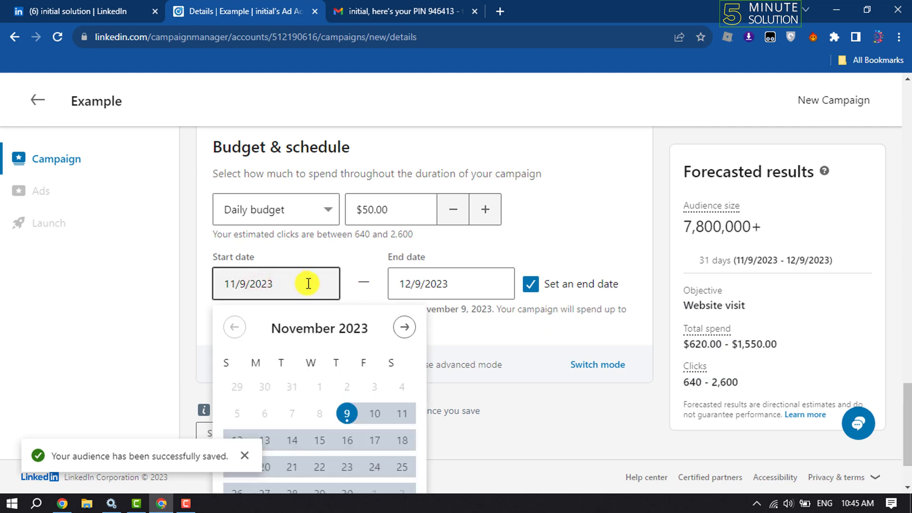
{"action": "left_click", "coordinate": [376, 414]}
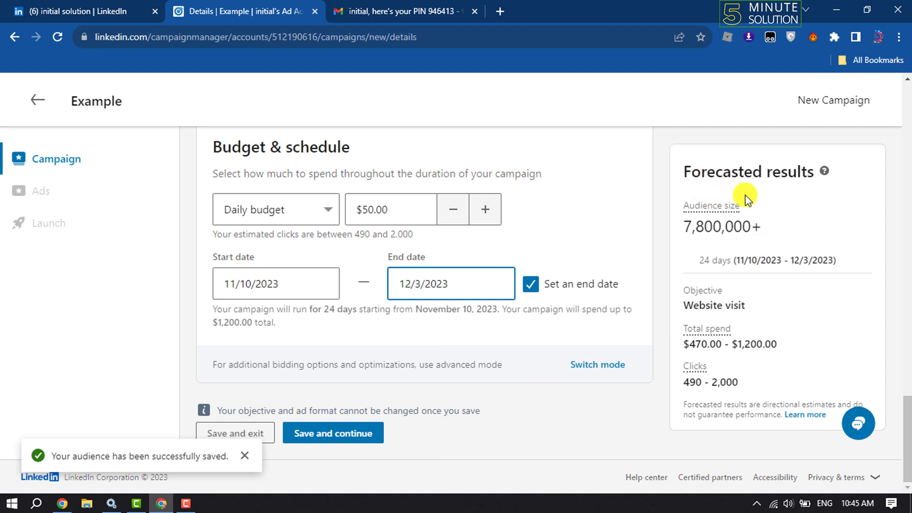
{"action": "left_click", "coordinate": [684, 211]}
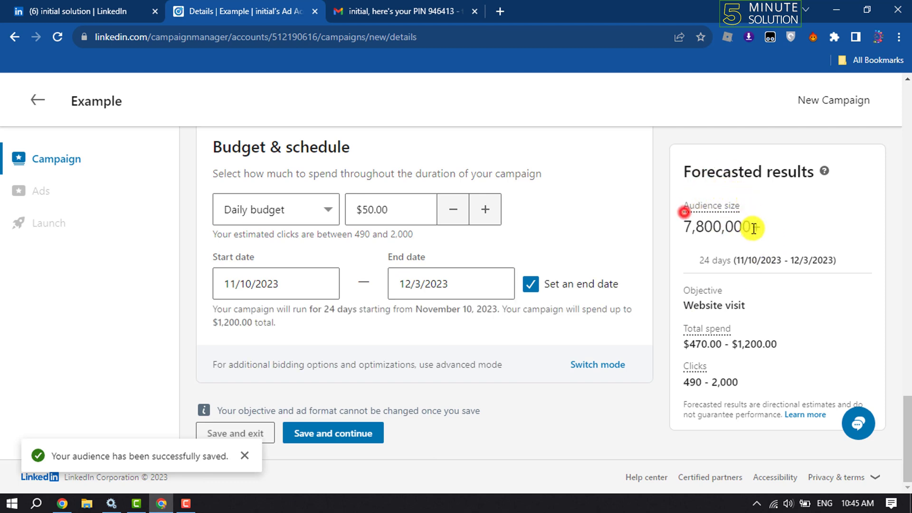
{"action": "left_click", "coordinate": [774, 231]}
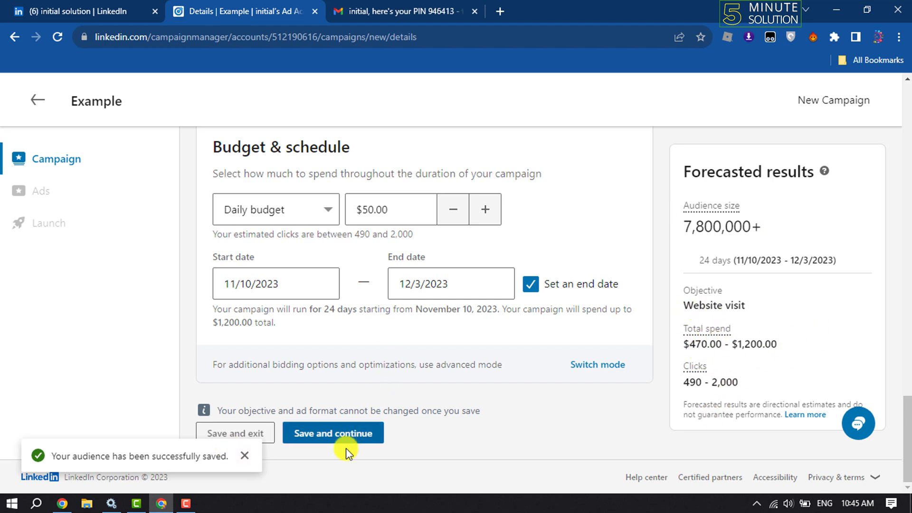
Save the Example campaign, then review the Draft's $50.00 daily budget and Website visits objective.
{"action": "left_click", "coordinate": [338, 436]}
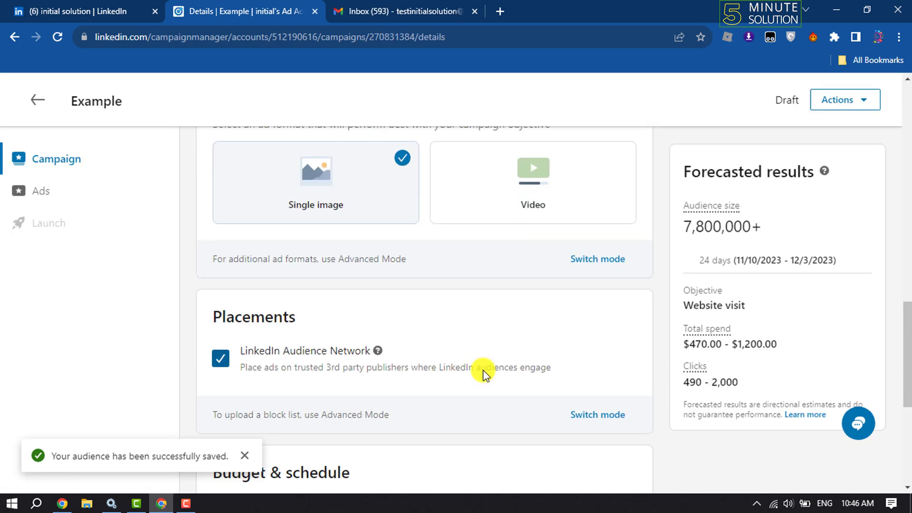
{"action": "scroll", "coordinate": [484, 373], "scroll_direction": "down", "scroll_amount": 6}
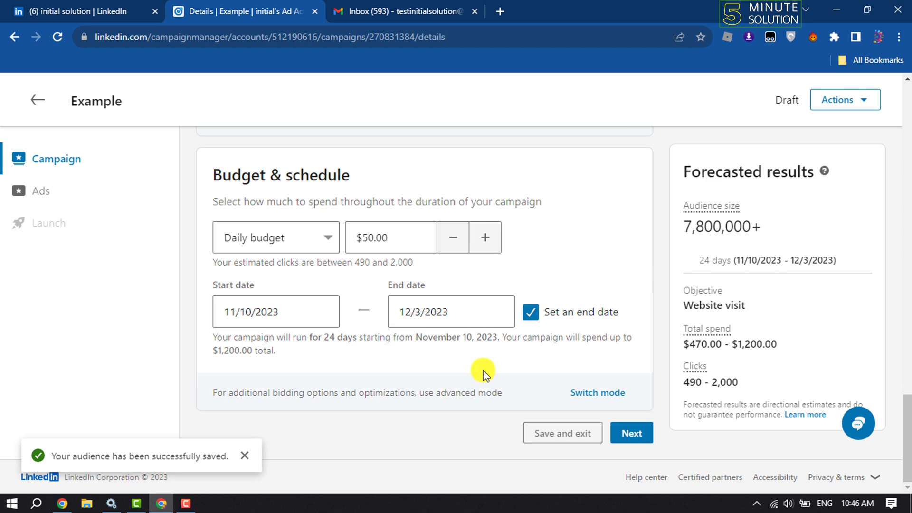
{"action": "scroll", "coordinate": [483, 373], "scroll_direction": "up", "scroll_amount": 10}
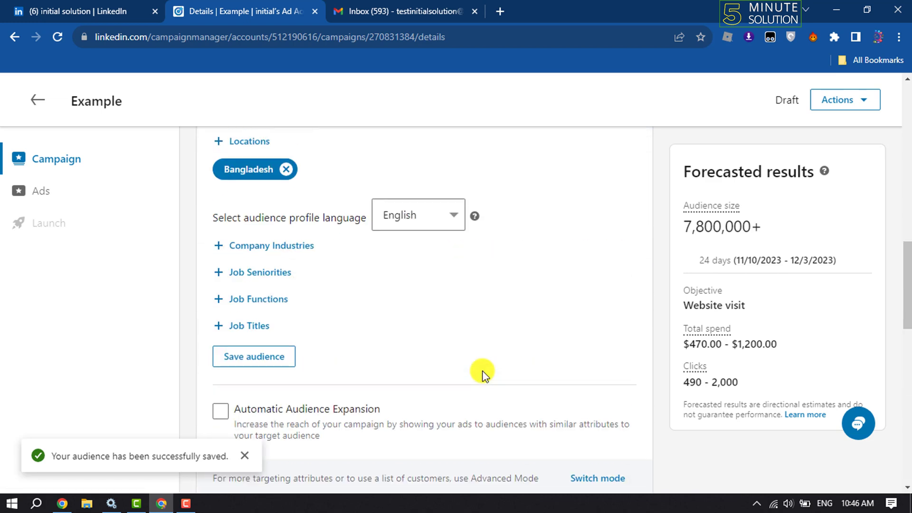
{"action": "scroll", "coordinate": [482, 376], "scroll_direction": "up", "scroll_amount": 5}
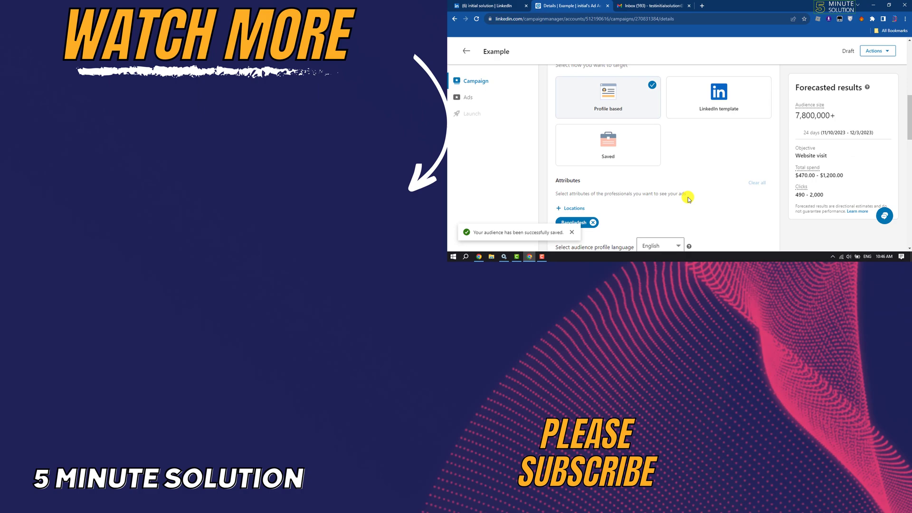
{"action": "scroll", "coordinate": [692, 195], "scroll_direction": "up", "scroll_amount": 5}
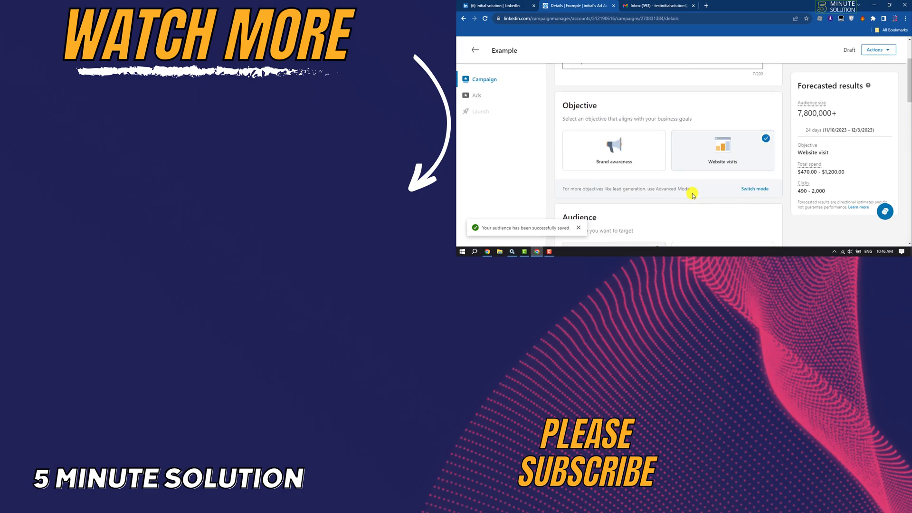